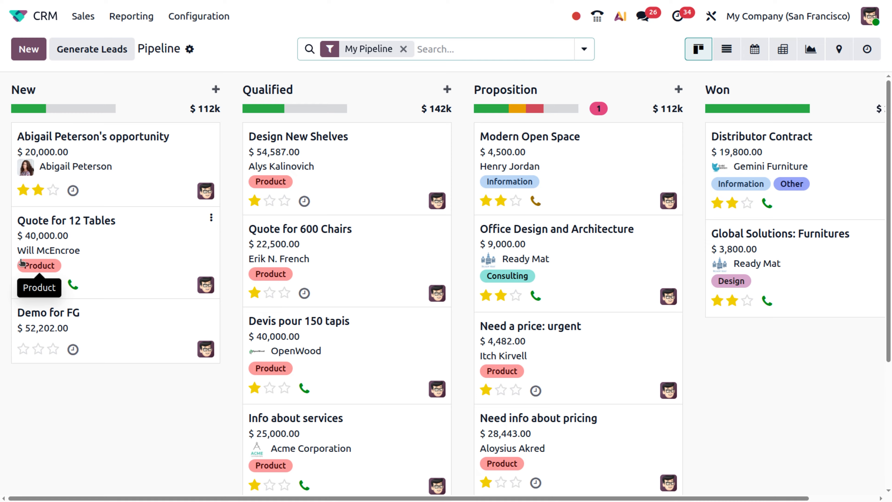
Step: Open CRM Settings and expand the Rule-Based Assignment Running dropdown, currently Manually
{"action": "left_click", "coordinate": [187, 15]}
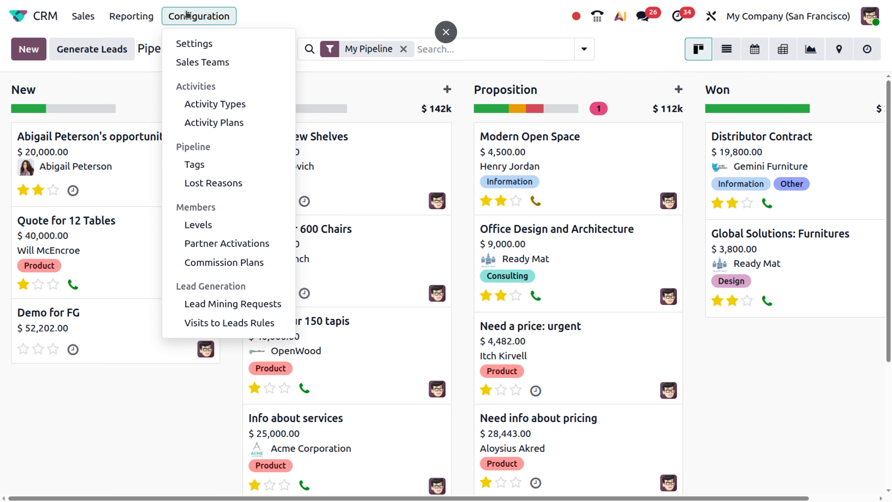
{"action": "left_click", "coordinate": [201, 43]}
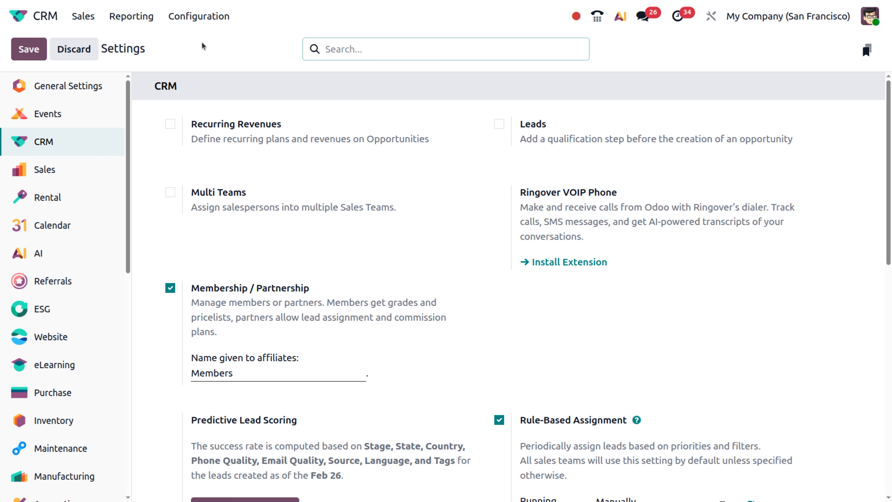
{"action": "scroll", "coordinate": [621, 337], "scroll_direction": "down", "scroll_amount": 3}
{"action": "mouse_move", "coordinate": [534, 325]}
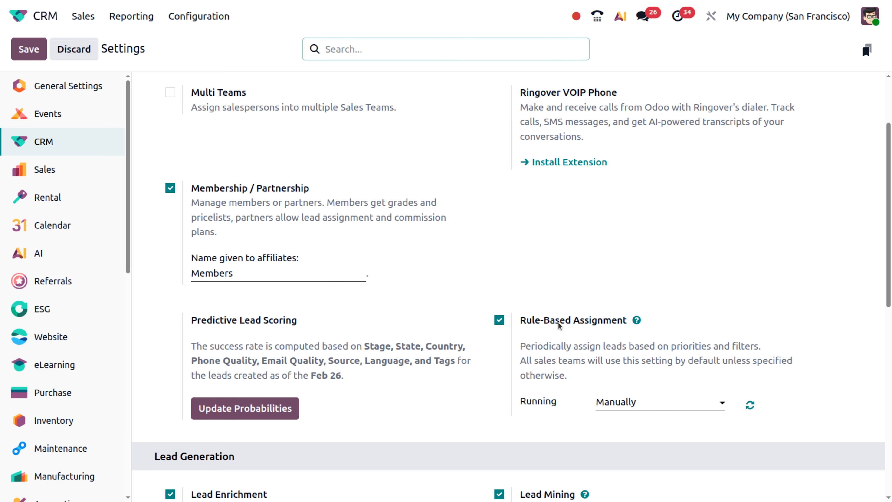
{"action": "mouse_move", "coordinate": [624, 321]}
{"action": "left_click", "coordinate": [649, 407]}
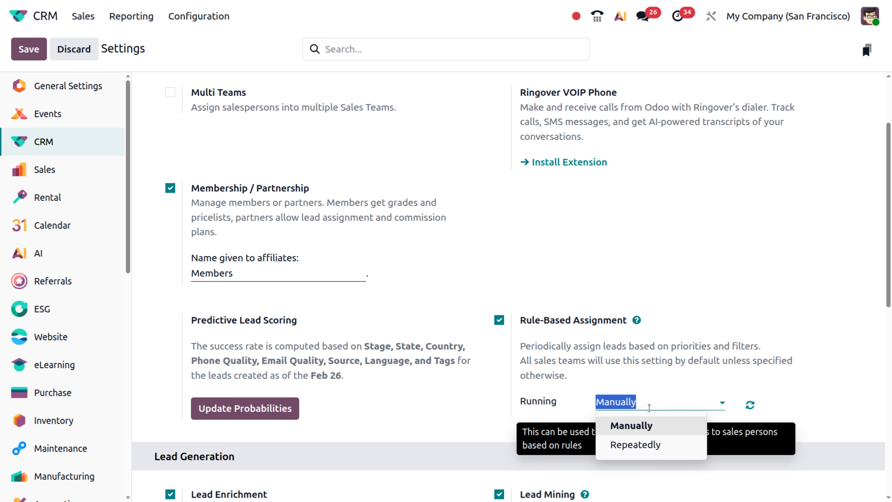
Step: Switch Rule-Based Assignment to run Repeatedly, keeping the interval unit at Minutes
{"action": "left_click", "coordinate": [665, 453]}
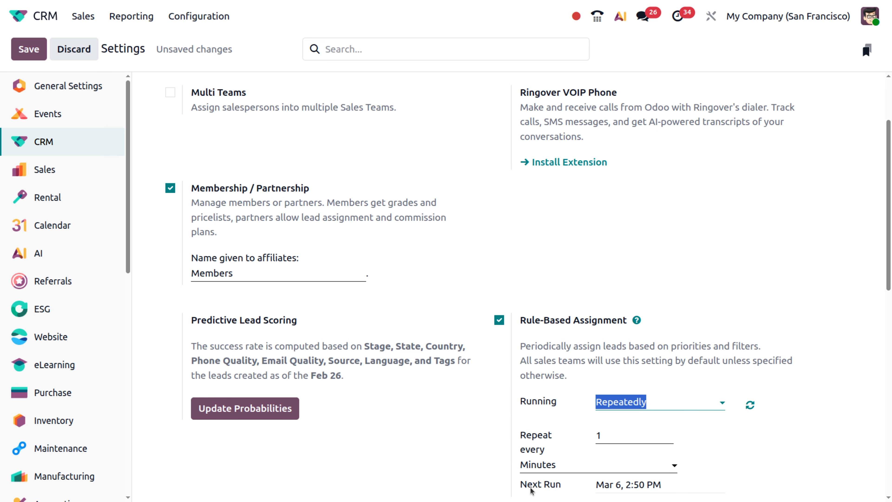
{"action": "scroll", "coordinate": [575, 448], "scroll_direction": "down", "scroll_amount": 3}
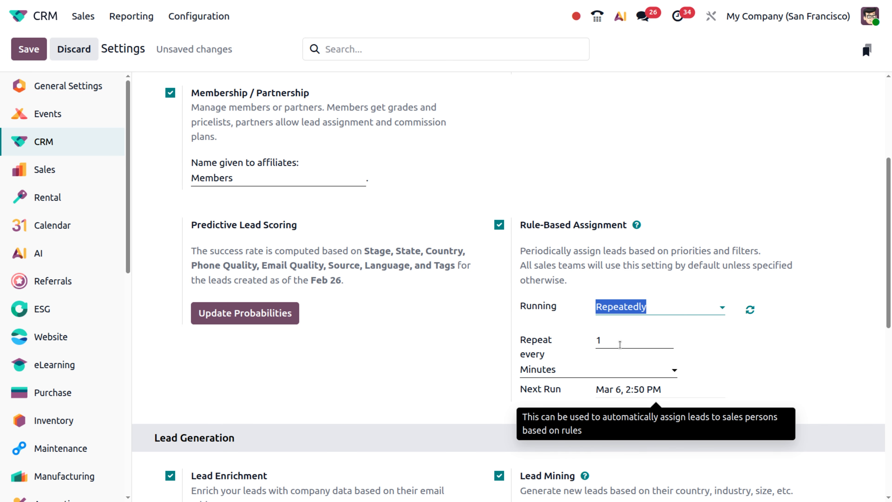
{"action": "left_click", "coordinate": [560, 372]}
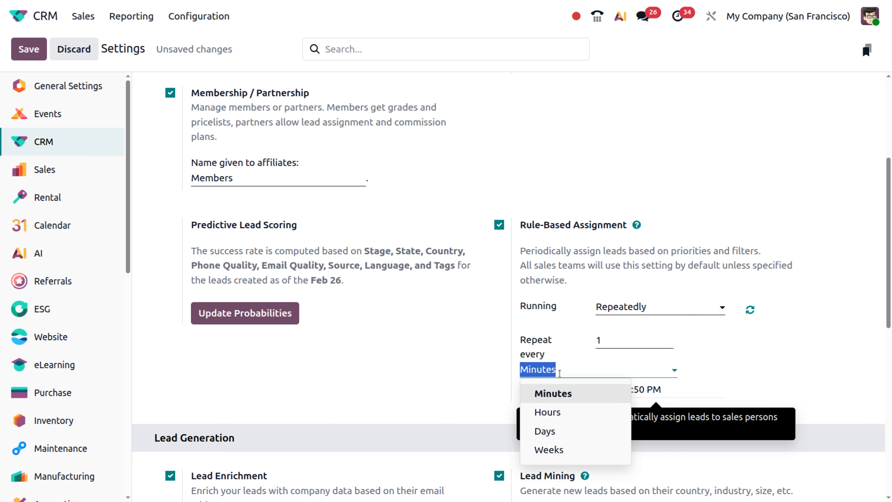
{"action": "left_click", "coordinate": [559, 373]}
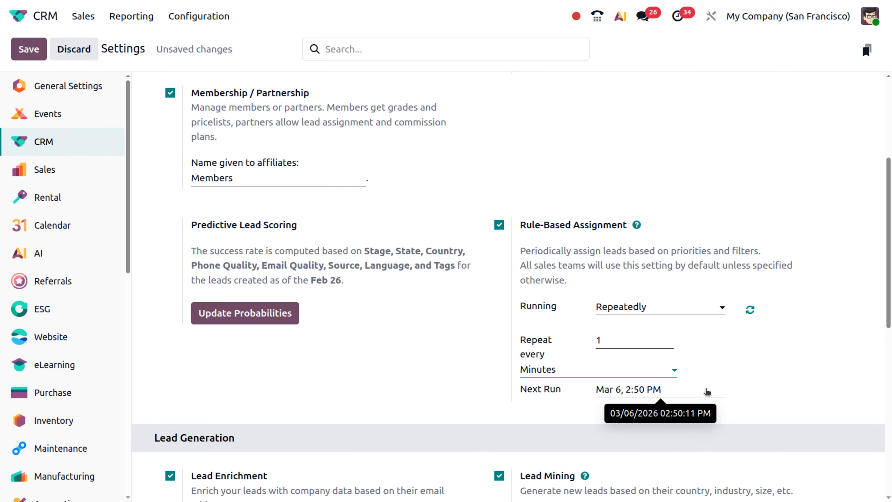
Step: Set Running back to Manually and save the CRM settings
{"action": "left_click", "coordinate": [673, 305]}
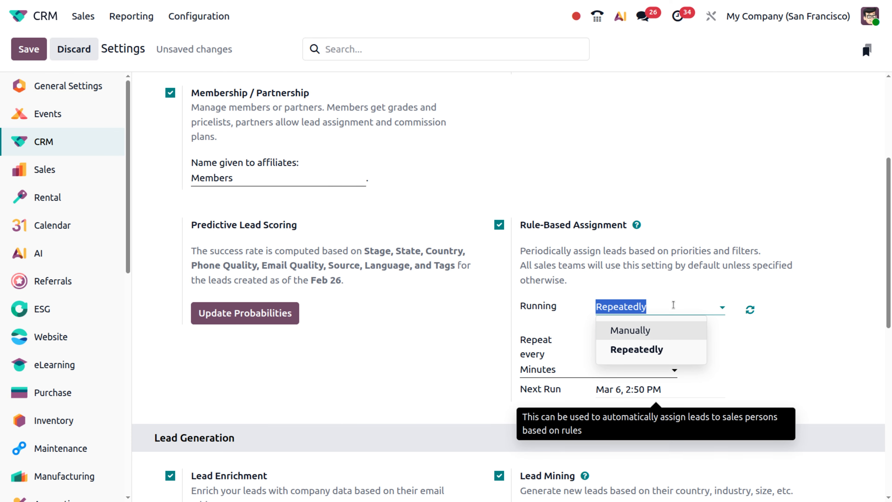
{"action": "left_click", "coordinate": [647, 330]}
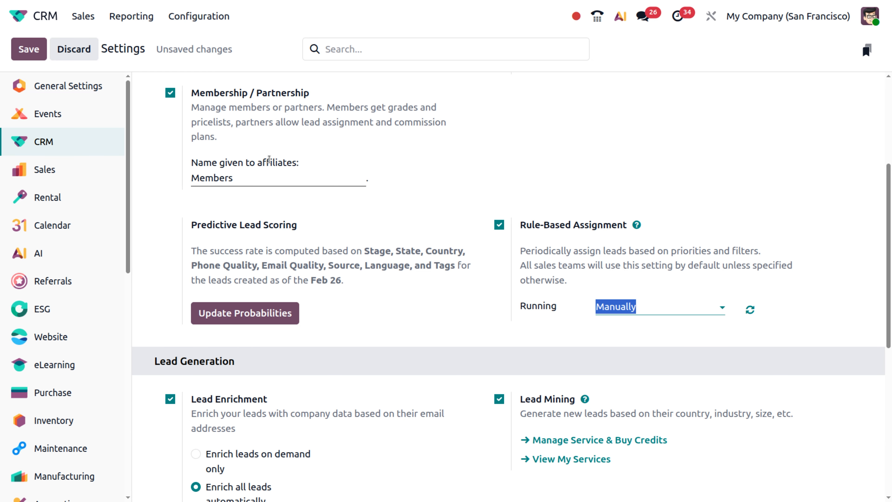
{"action": "left_click", "coordinate": [29, 49]}
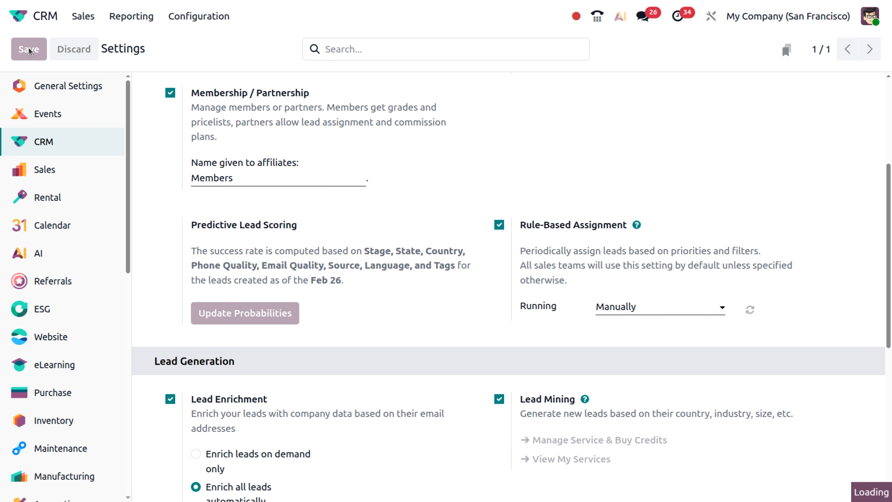
{"action": "left_click", "coordinate": [170, 18]}
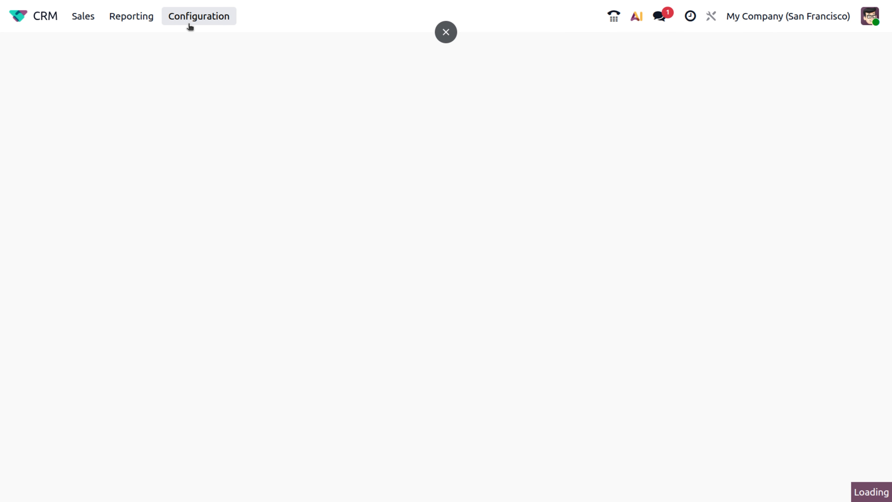
Step: Open the Sales team from Sales Teams to review its assignment domain and lead counts
{"action": "left_click", "coordinate": [206, 66]}
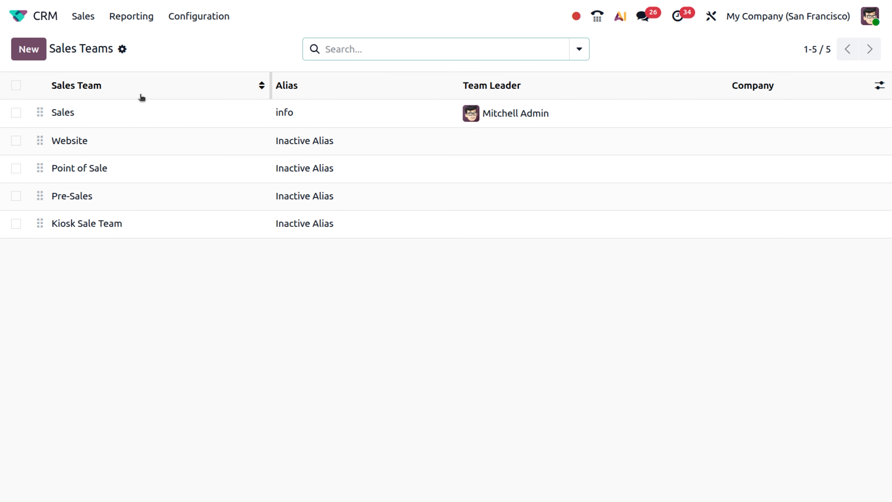
{"action": "left_click", "coordinate": [130, 115]}
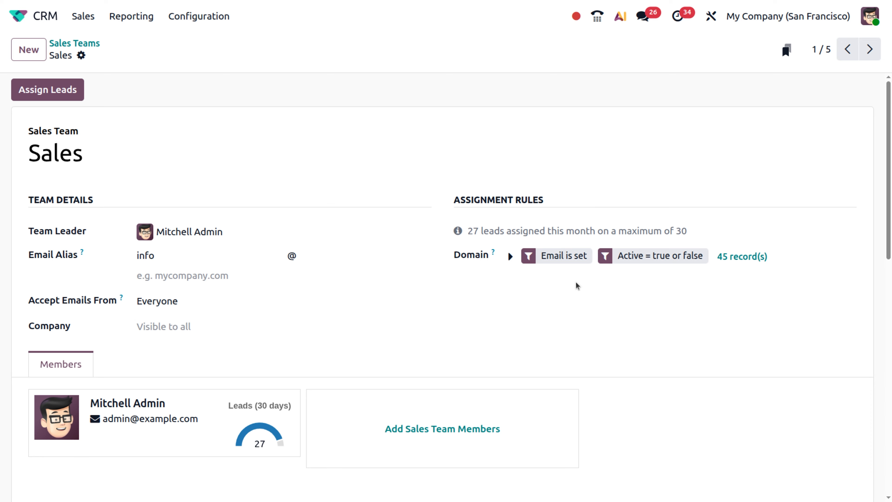
{"action": "mouse_move", "coordinate": [492, 255]}
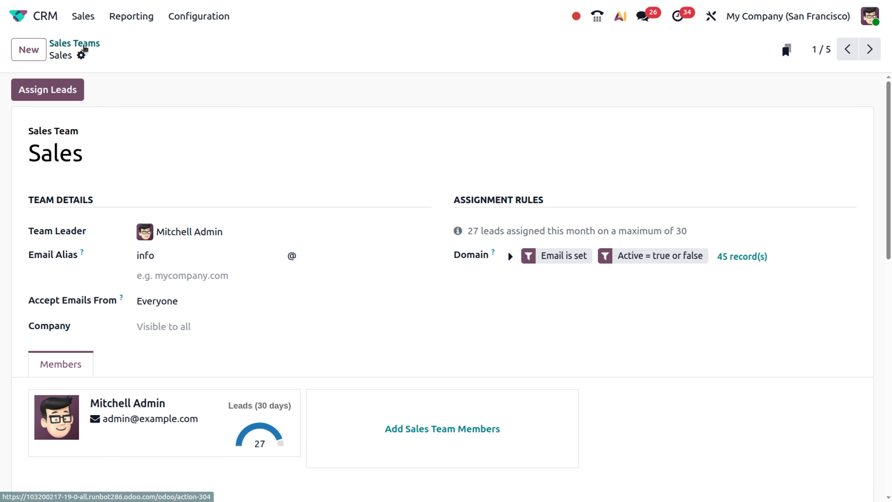
Step: From My Pipeline, quick-create an opportunity in the New stage with a newly created contact
{"action": "left_click", "coordinate": [83, 16]}
{"action": "left_click", "coordinate": [97, 42]}
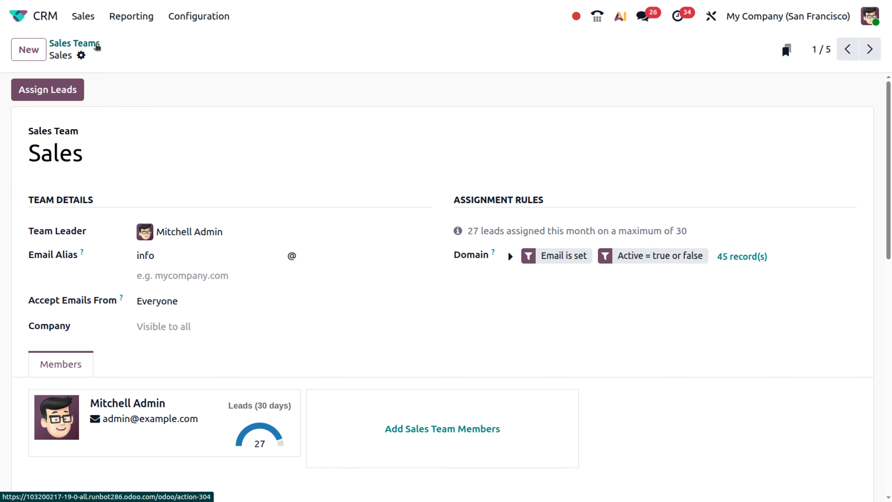
{"action": "left_click", "coordinate": [31, 50]}
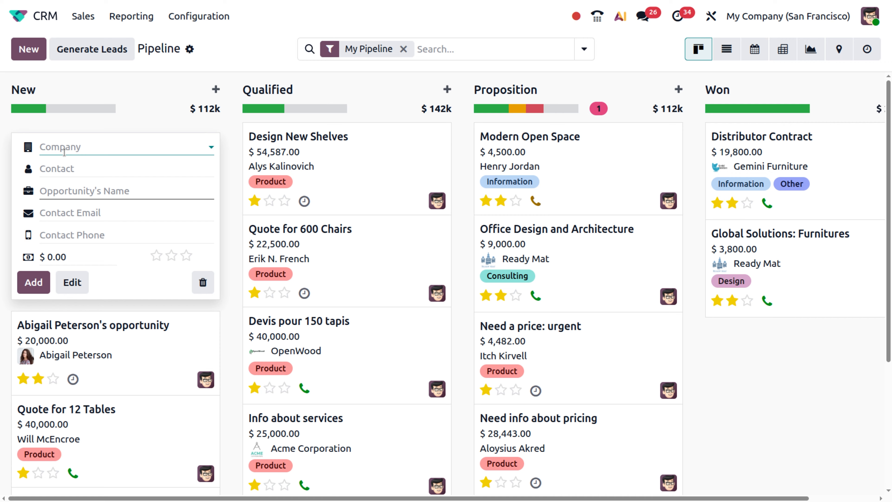
{"action": "left_click", "coordinate": [67, 168]}
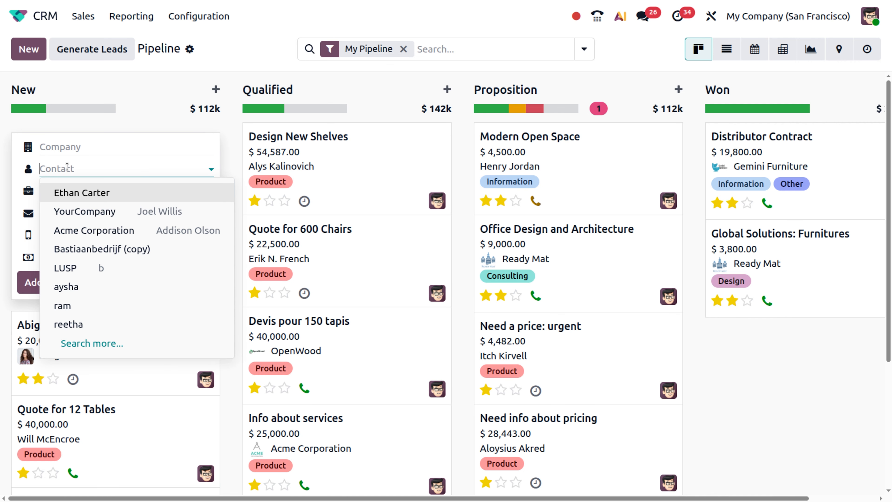
{"action": "type", "text": "tesa"}
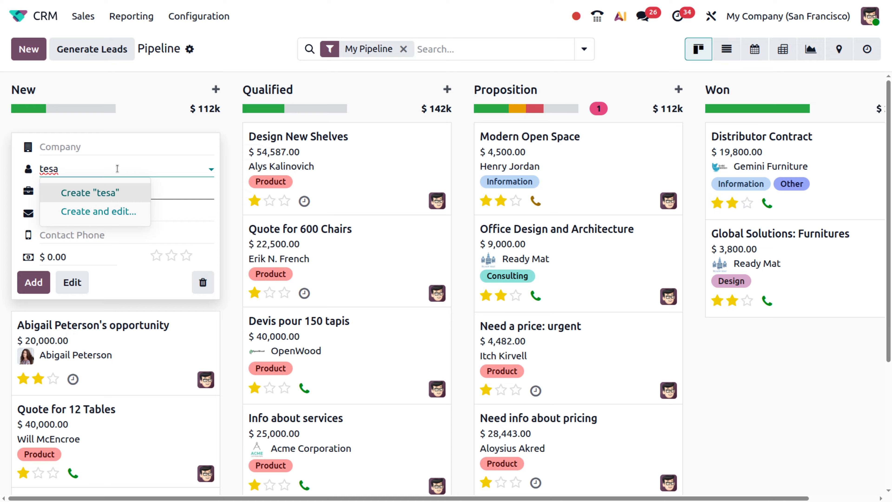
{"action": "left_click", "coordinate": [67, 192]}
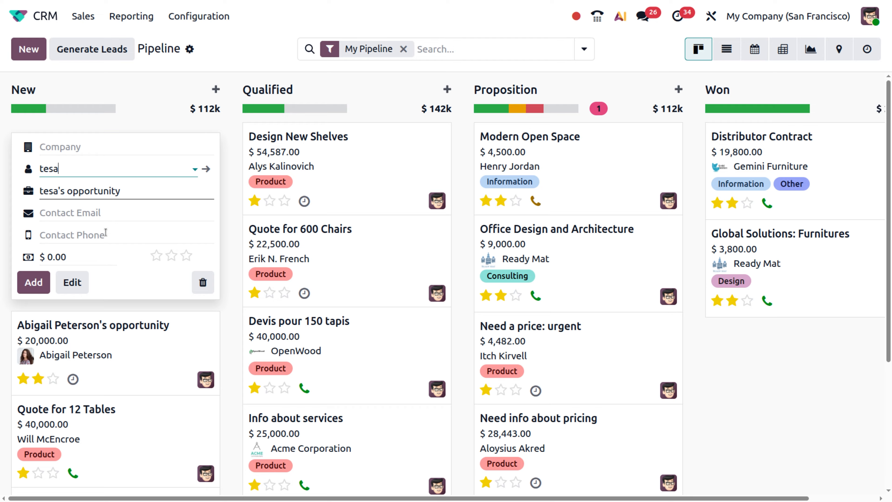
Step: Set expected revenue to 2500, give it one priority star, and open the full form
{"action": "left_click", "coordinate": [67, 257]}
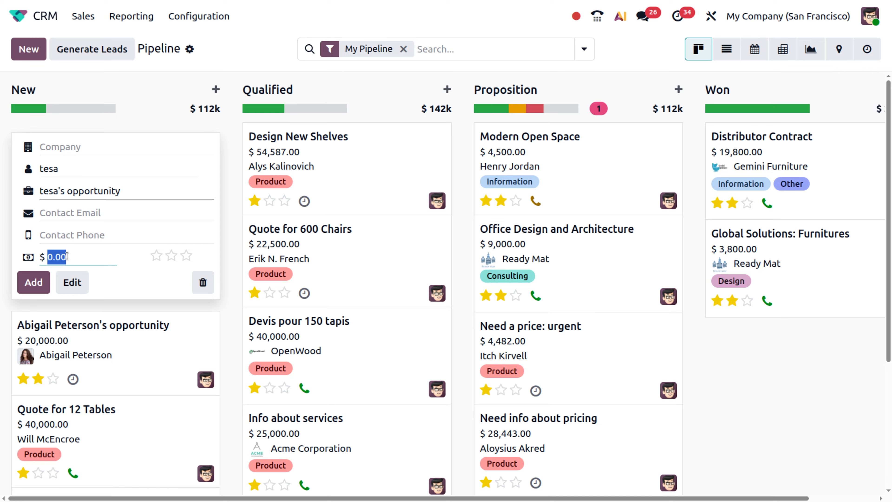
{"action": "key", "text": "BackSpace"}
{"action": "type", "text": "2500"}
{"action": "left_click", "coordinate": [155, 256]}
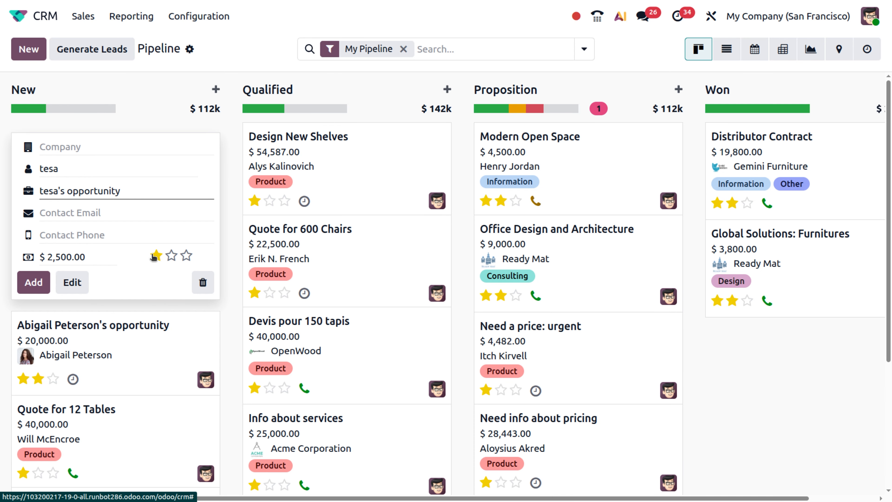
{"action": "left_click", "coordinate": [67, 288]}
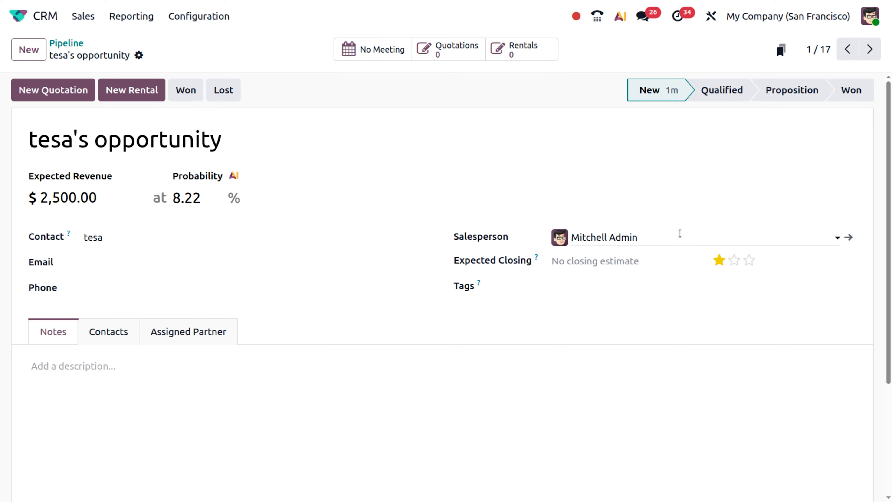
Step: Clear the Salesperson field, enter the contact's e-mail address, and save the opportunity
{"action": "left_click", "coordinate": [642, 239]}
{"action": "key", "text": "BackSpace"}
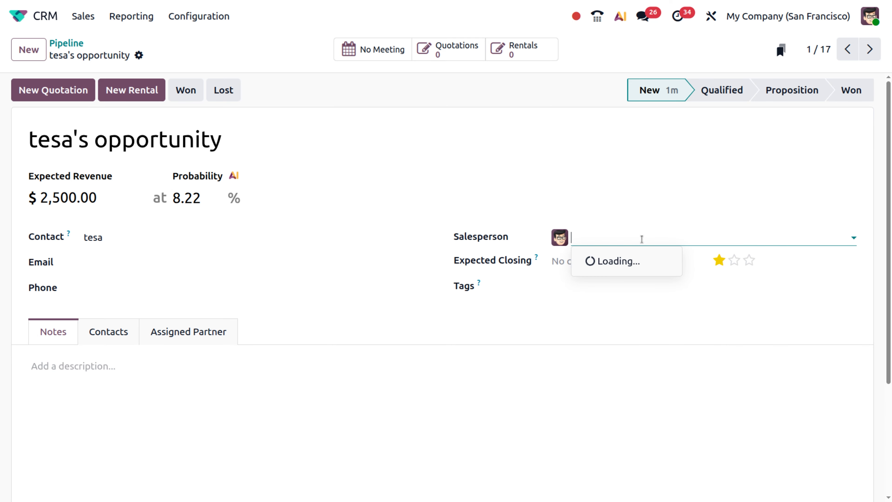
{"action": "left_click", "coordinate": [412, 330]}
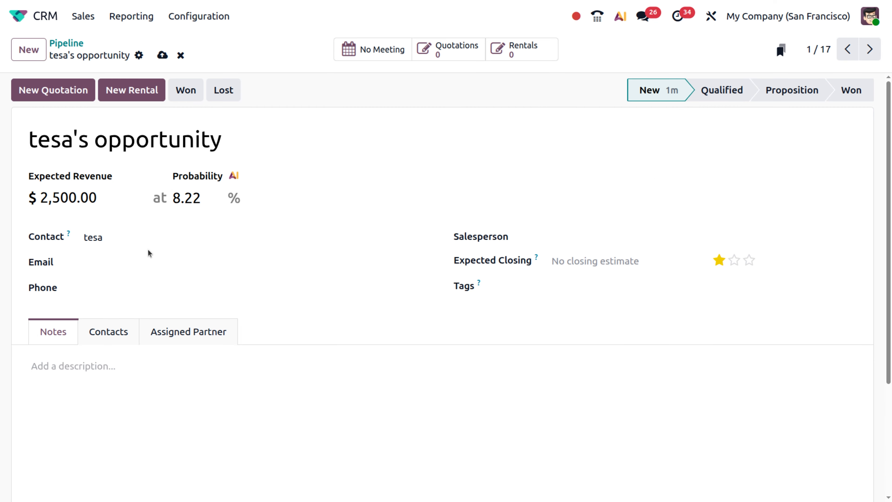
{"action": "left_click", "coordinate": [137, 263]}
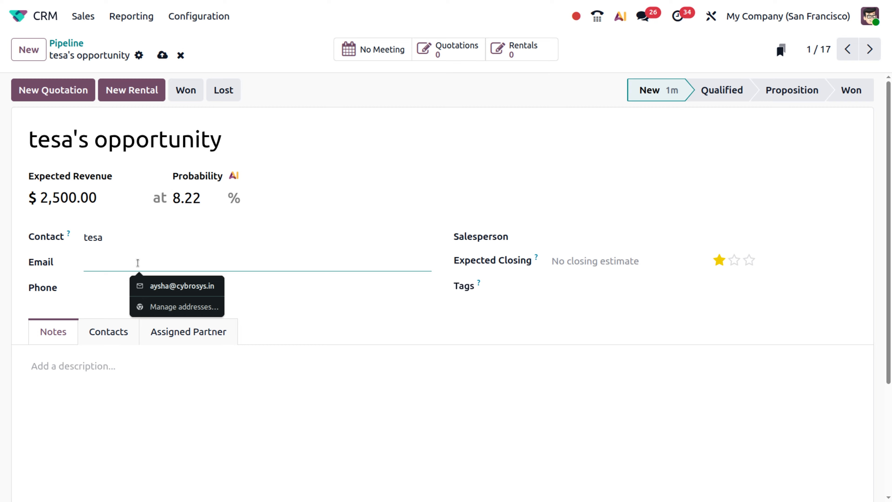
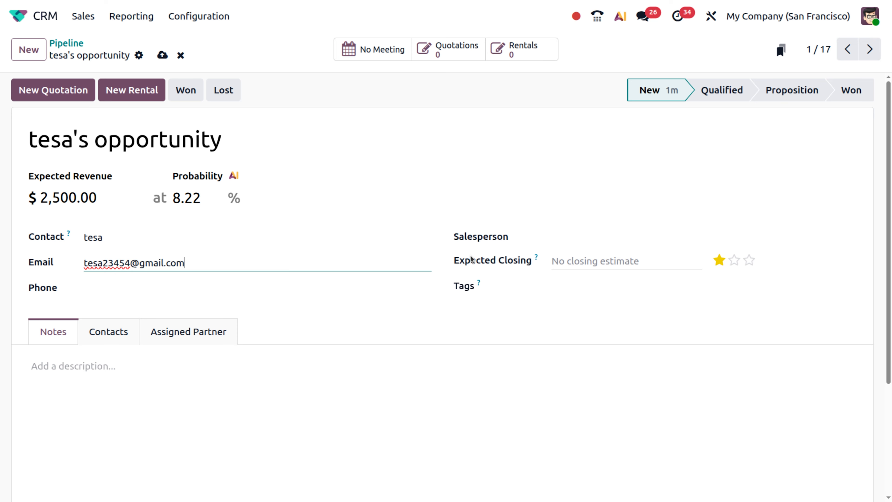
{"action": "left_click", "coordinate": [162, 55]}
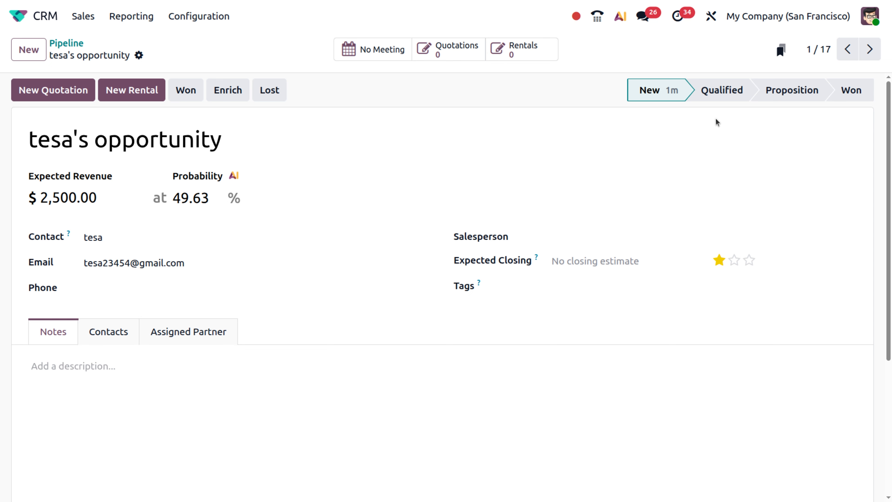
Step: Move the opportunity to the Qualified stage and return to CRM Settings
{"action": "left_click", "coordinate": [737, 91]}
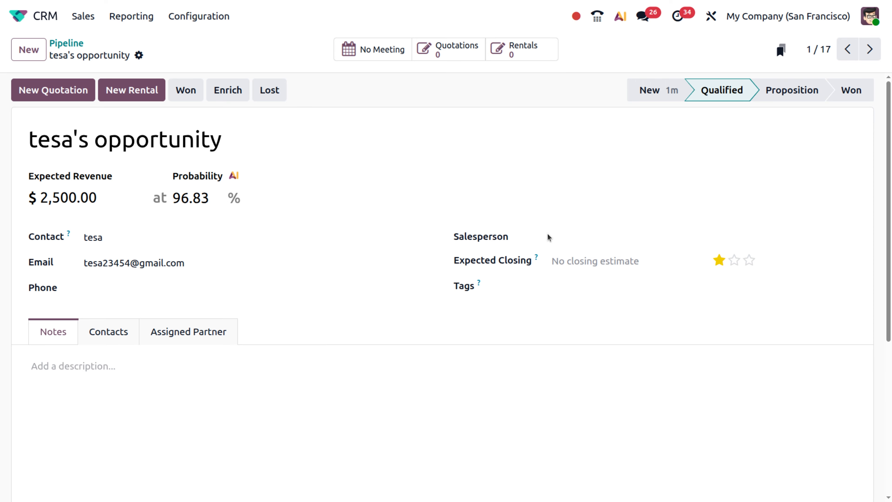
{"action": "left_click", "coordinate": [210, 21]}
{"action": "left_click", "coordinate": [210, 47]}
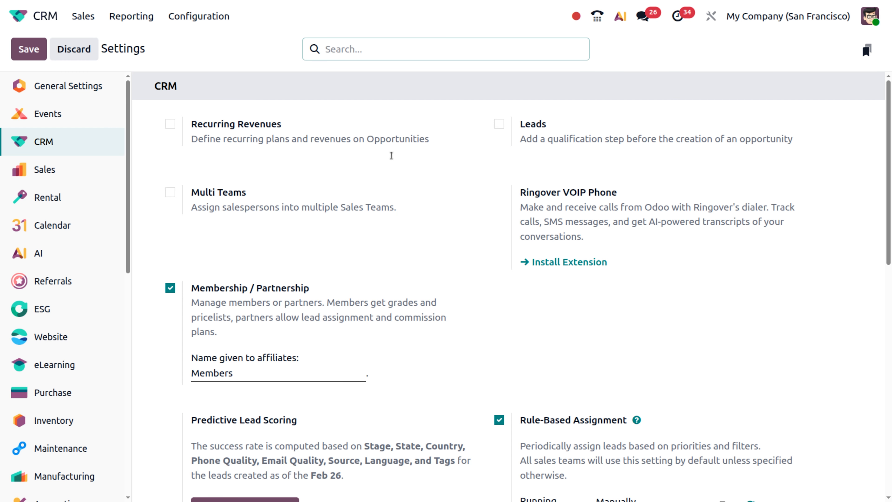
Step: Run Rule-Based Assignment manually now, assigning 1 lead among 2 salespersons
{"action": "scroll", "coordinate": [565, 320], "scroll_direction": "down", "scroll_amount": 3}
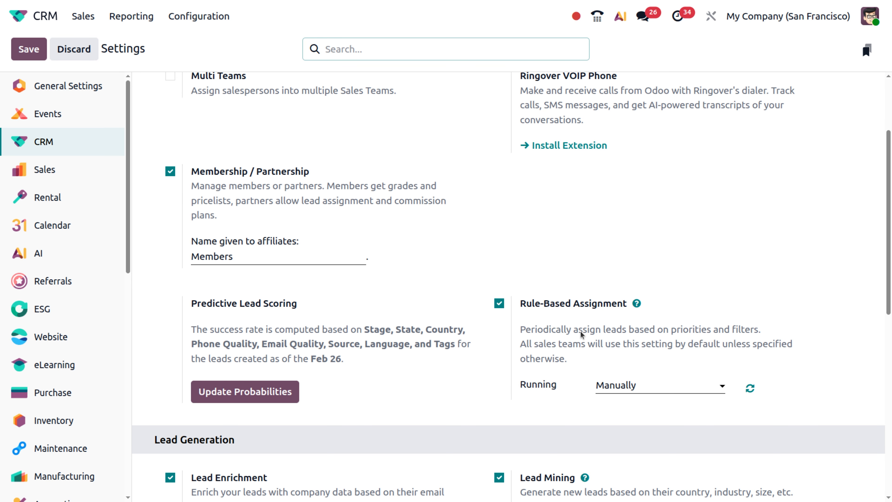
{"action": "scroll", "coordinate": [574, 357], "scroll_direction": "down", "scroll_amount": 3}
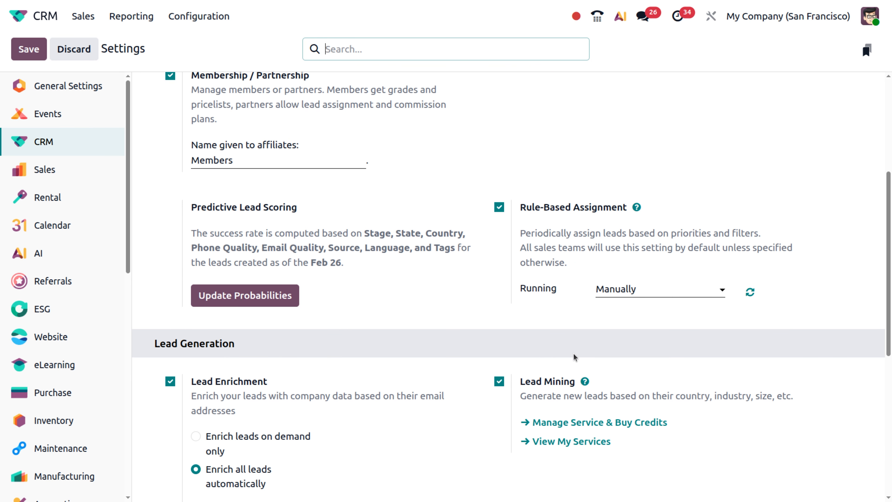
{"action": "left_click", "coordinate": [748, 294]}
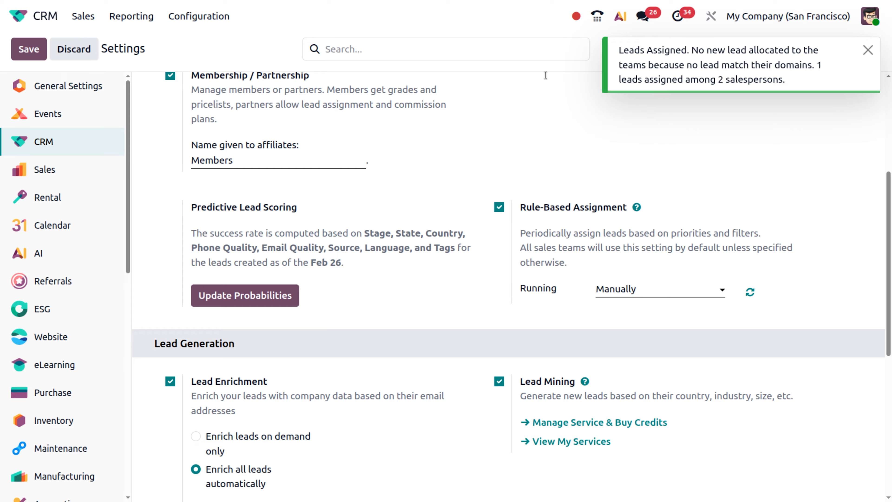
Step: Open the new opportunity from the pipeline without the My Pipeline filter to check its salesperson
{"action": "left_click", "coordinate": [90, 19]}
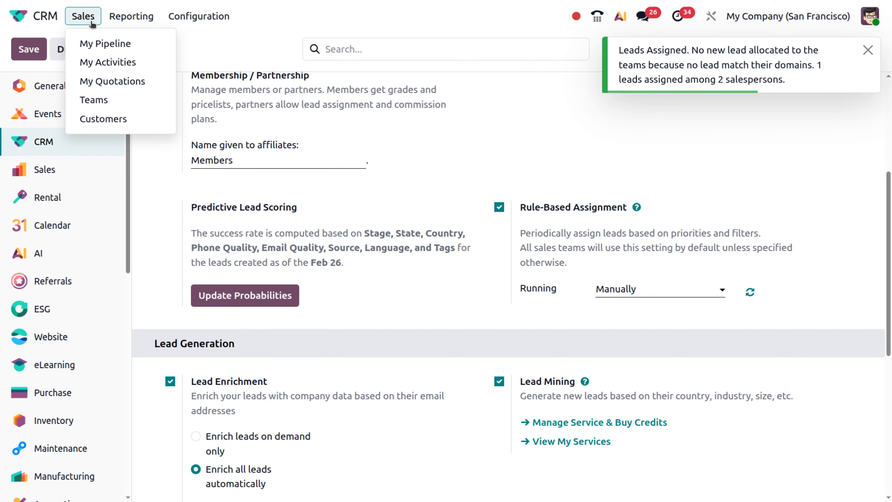
{"action": "left_click", "coordinate": [105, 44]}
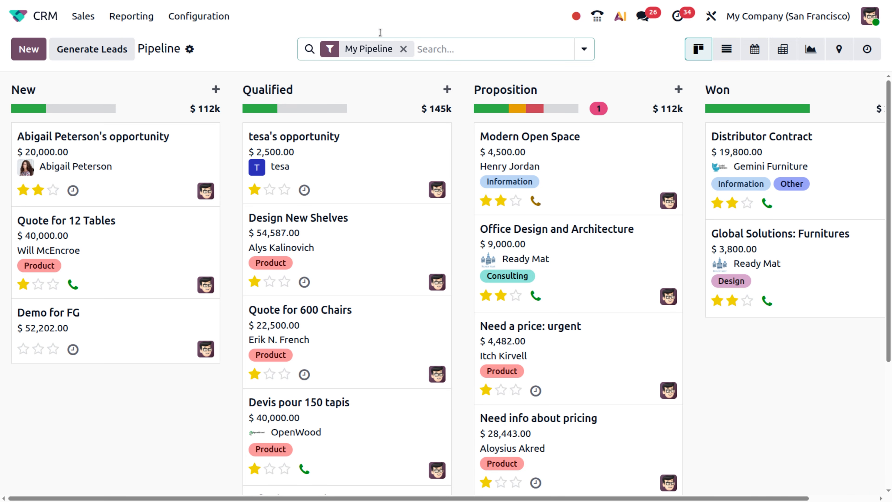
{"action": "left_click", "coordinate": [404, 49]}
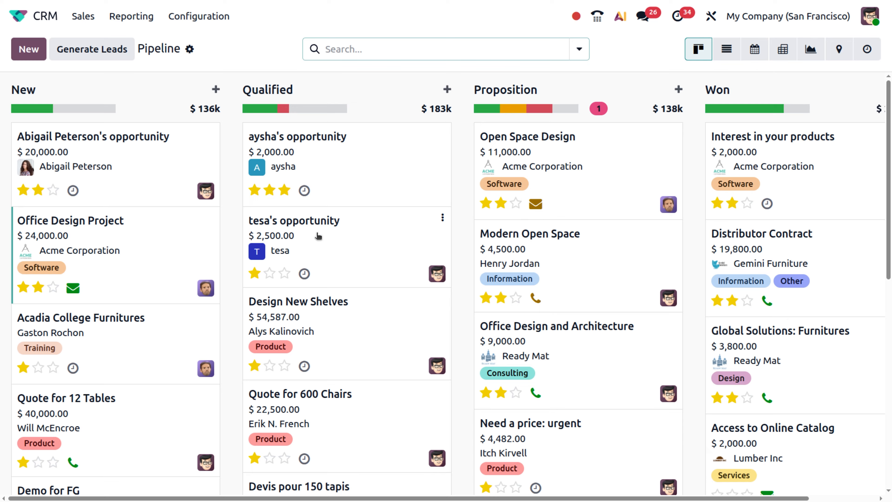
{"action": "left_click", "coordinate": [359, 245]}
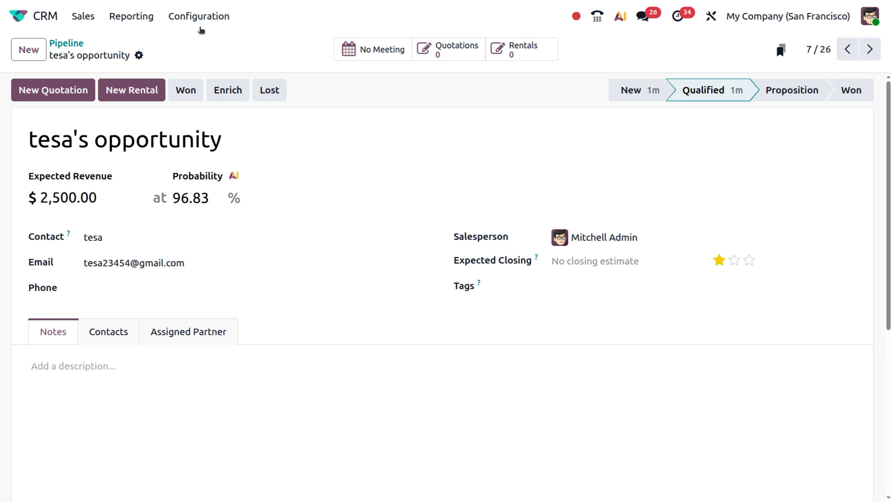
Step: Return to CRM Settings and check Rule-Based Assignment is still enabled and running Manually
{"action": "left_click", "coordinate": [205, 19]}
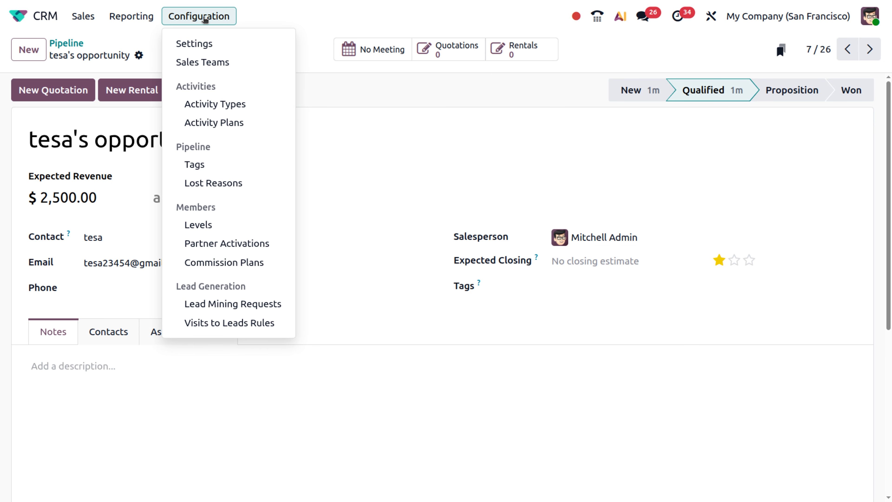
{"action": "left_click", "coordinate": [206, 42]}
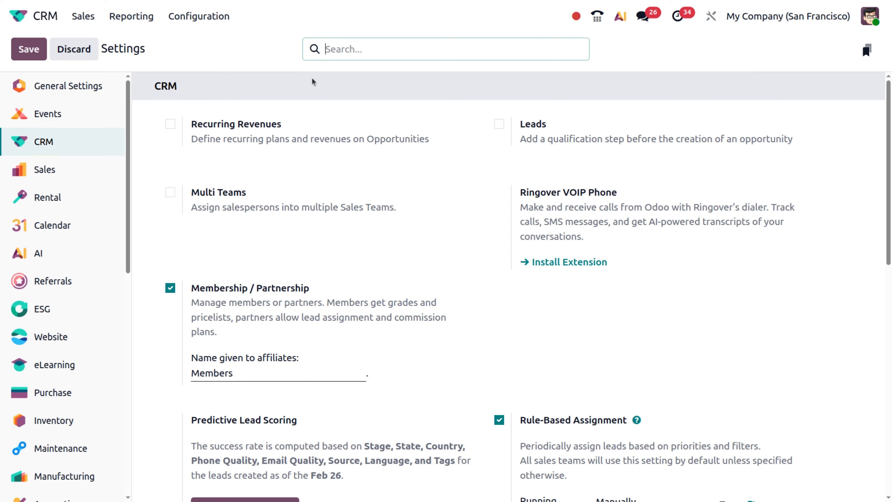
{"action": "scroll", "coordinate": [537, 318], "scroll_direction": "down", "scroll_amount": 8}
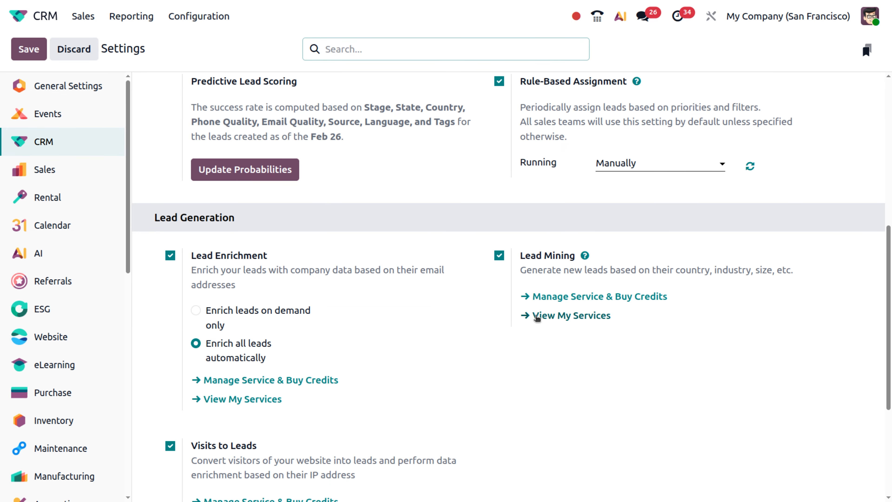
{"action": "scroll", "coordinate": [537, 318], "scroll_direction": "up", "scroll_amount": 8}
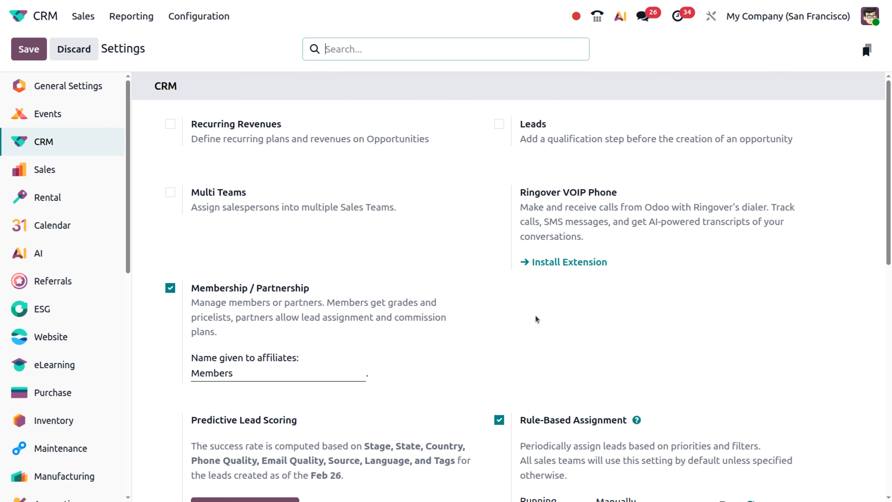